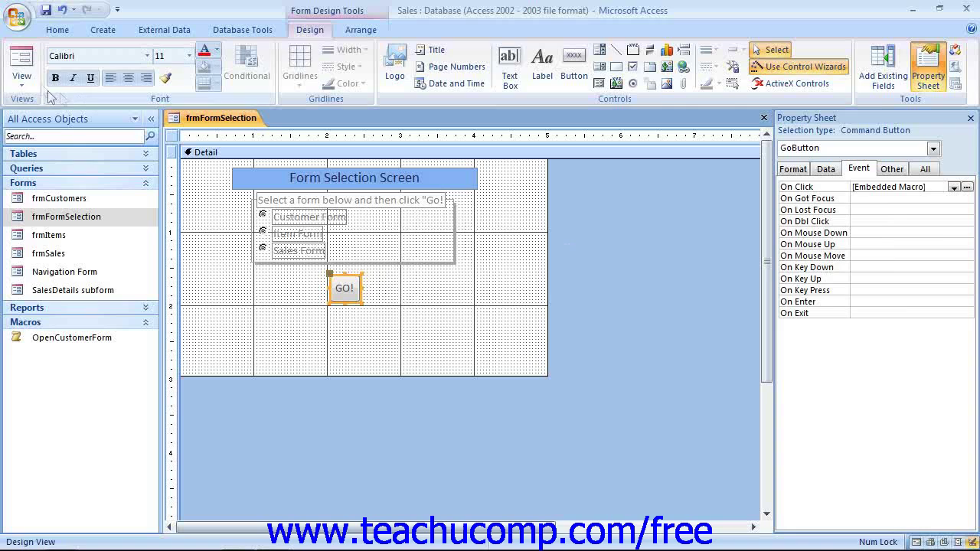
# Test the selection form in Form View by opening and closing the Customers and Items forms with GO!
pyautogui.click(22, 61)
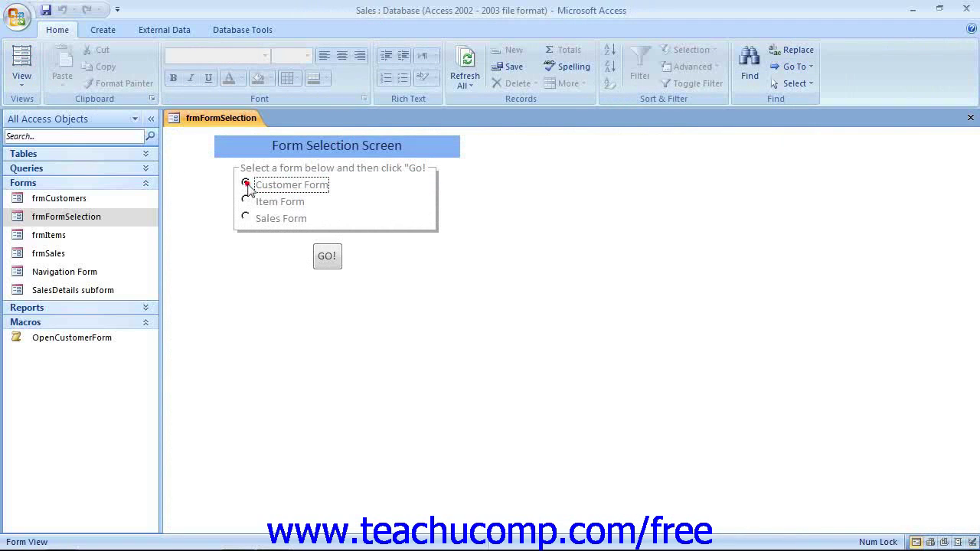
pyautogui.click(326, 268)
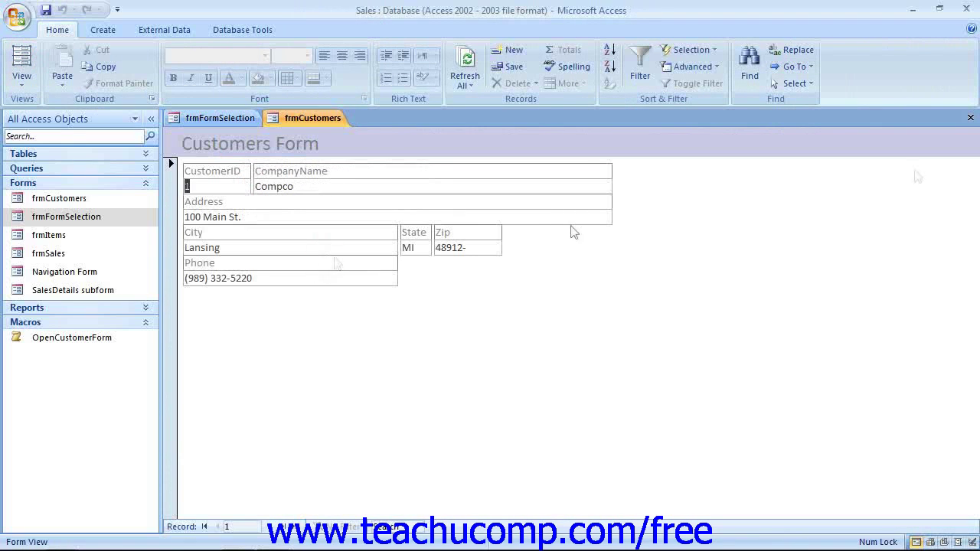
pyautogui.click(970, 118)
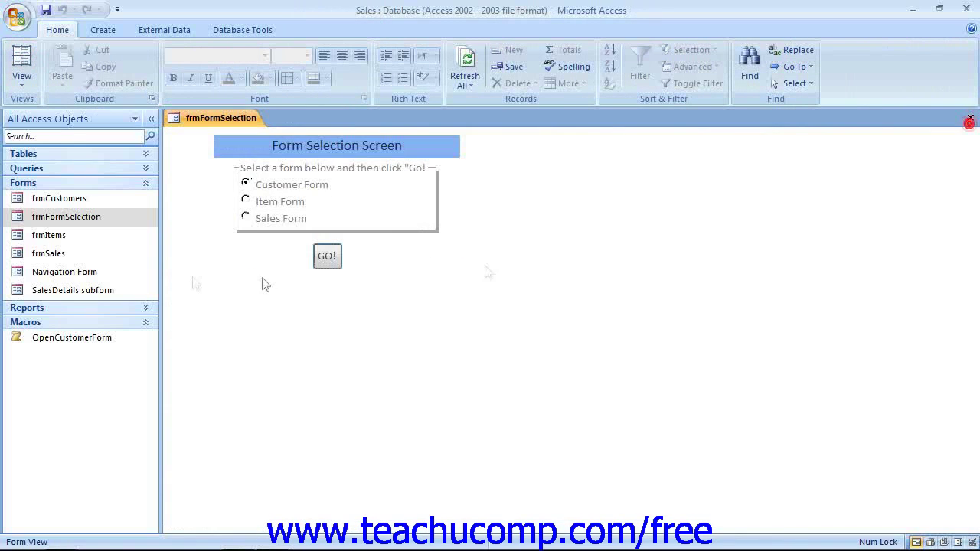
pyautogui.click(245, 200)
pyautogui.click(322, 261)
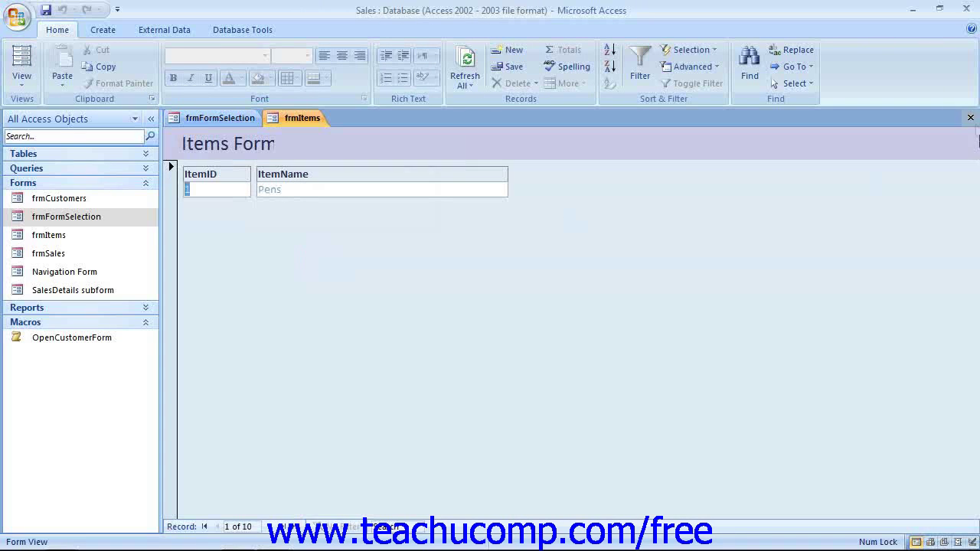
pyautogui.click(970, 118)
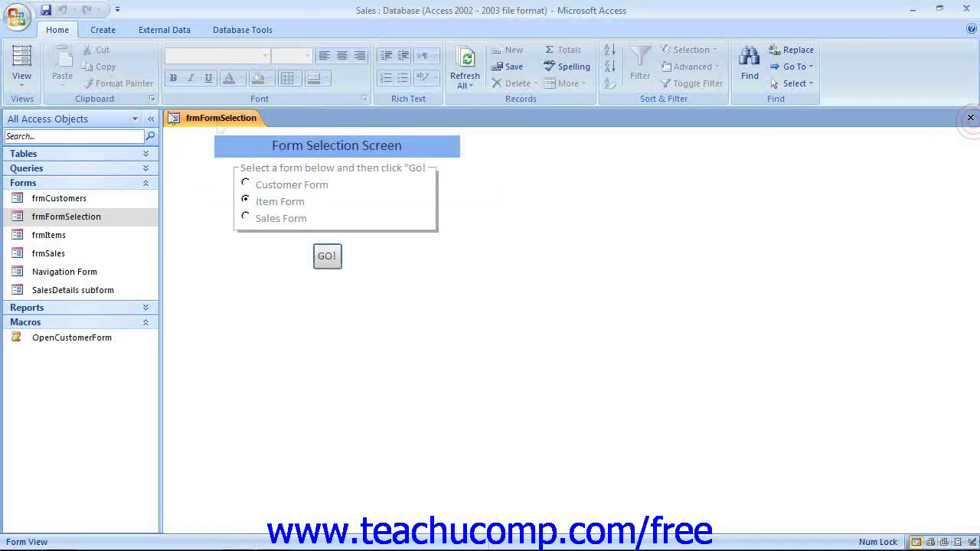
# Return frmFormSelection to Design View and select FormSelectionOptionGroup to show its properties.
pyautogui.click(22, 79)
pyautogui.click(66, 245)
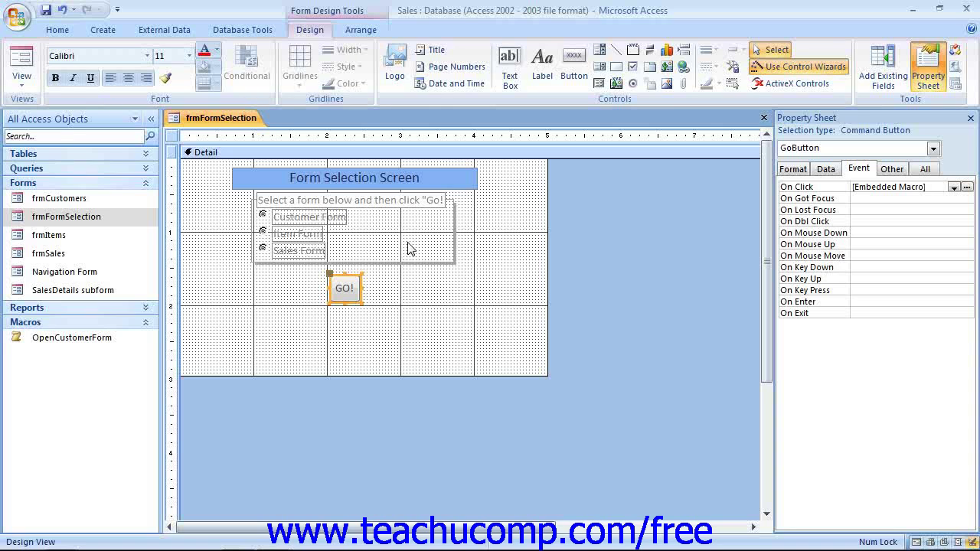
pyautogui.click(400, 263)
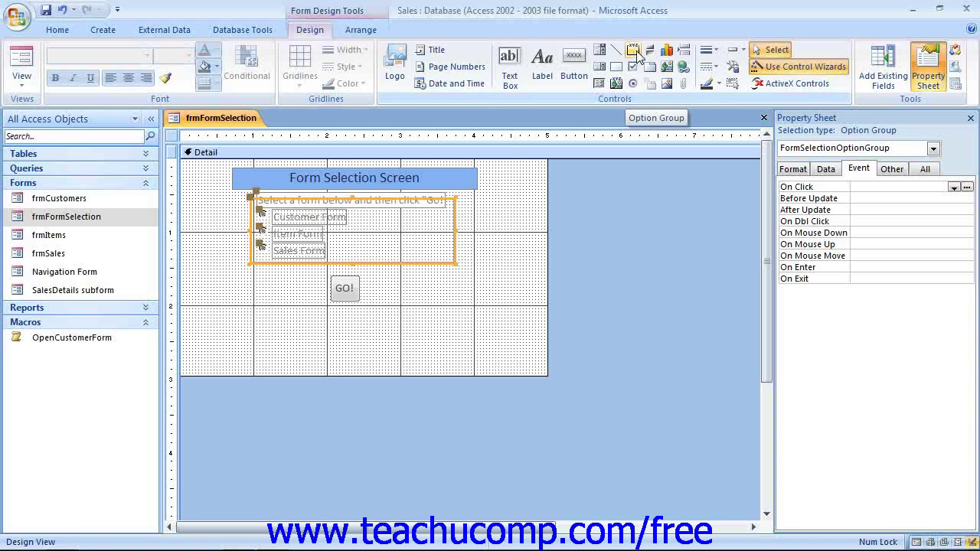
# Draw a new option group frame below the GO! button, launching the Option Group Wizard.
pyautogui.click(633, 52)
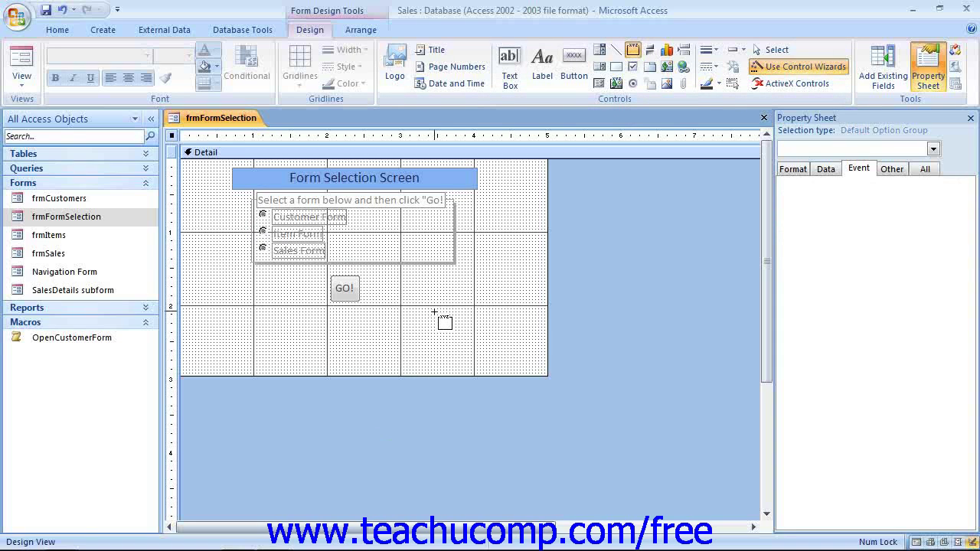
pyautogui.moveTo(434, 312); pyautogui.dragTo(476, 336)
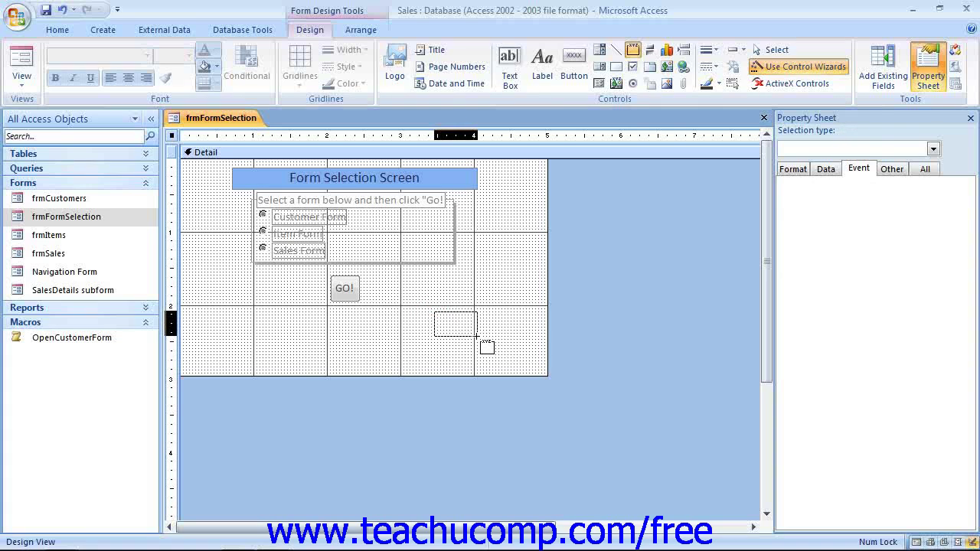
pyautogui.moveTo(477, 336); pyautogui.dragTo(476, 336)
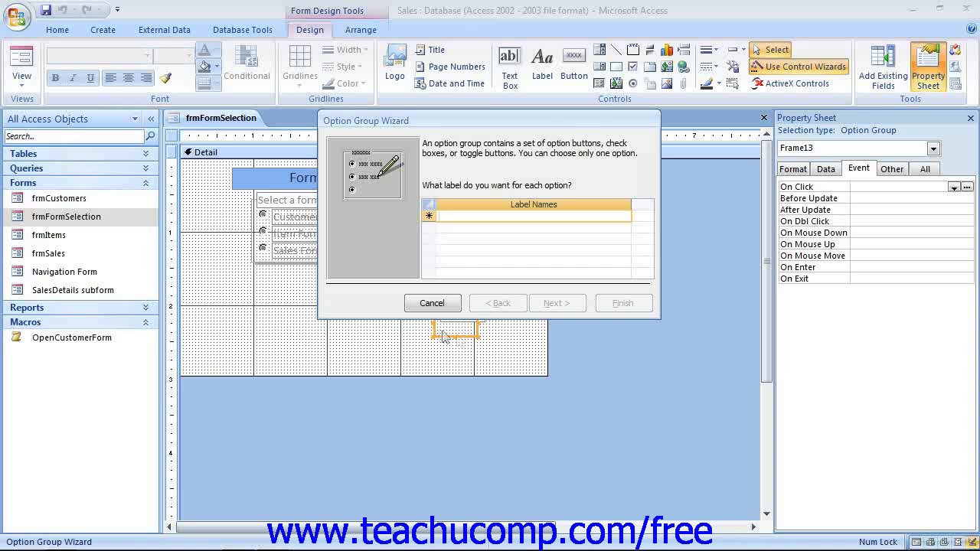
# Cancel the wizard, delete Frame13, and select the GO! button.
pyautogui.click(440, 305)
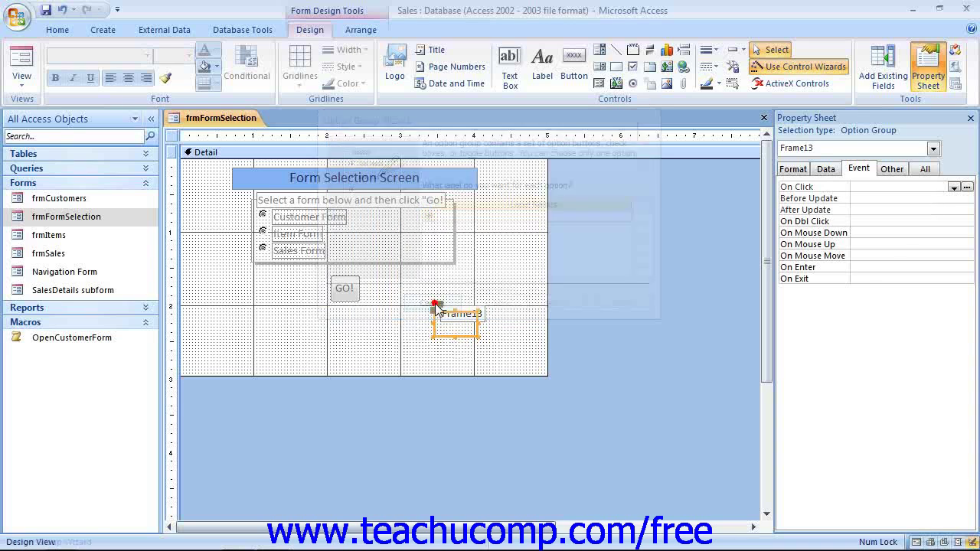
pyautogui.press('Delete')
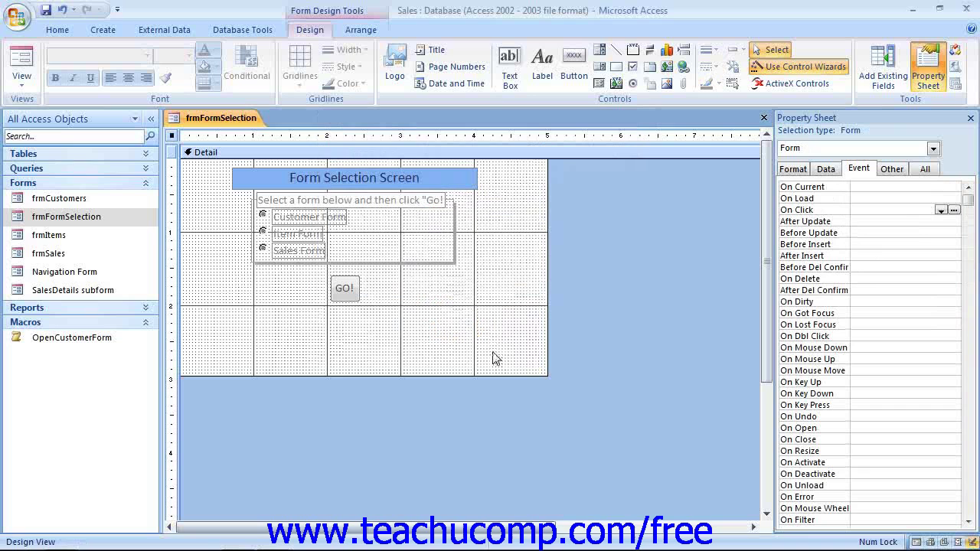
pyautogui.click(351, 290)
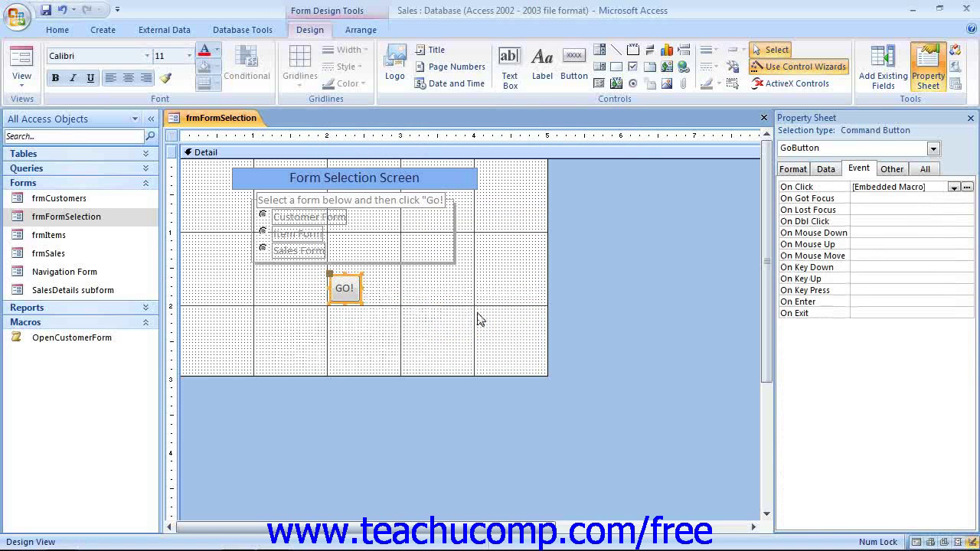
# Open the GO! On Click macro, widen its Condition column, and review the frmCustomers and frmItems rows.
pyautogui.click(967, 187)
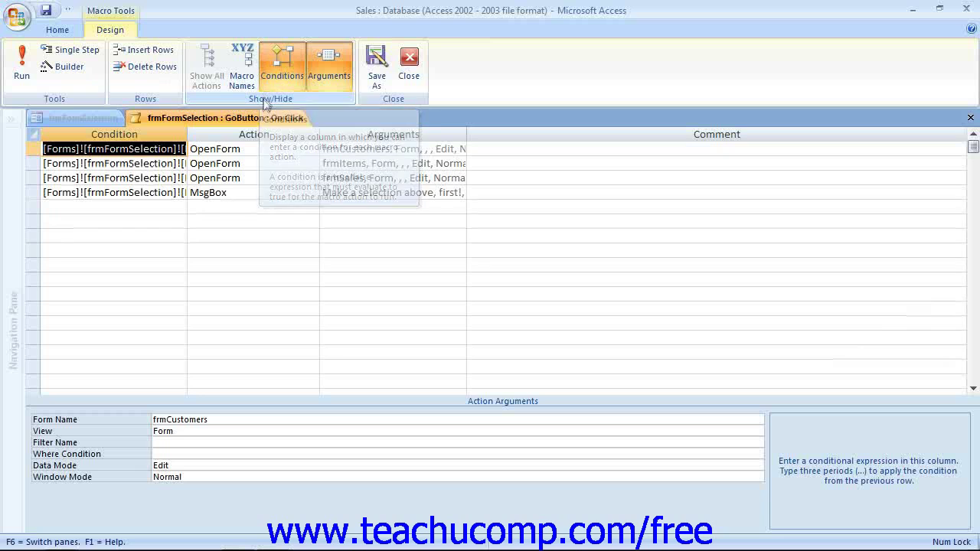
pyautogui.moveTo(187, 134); pyautogui.dragTo(325, 149)
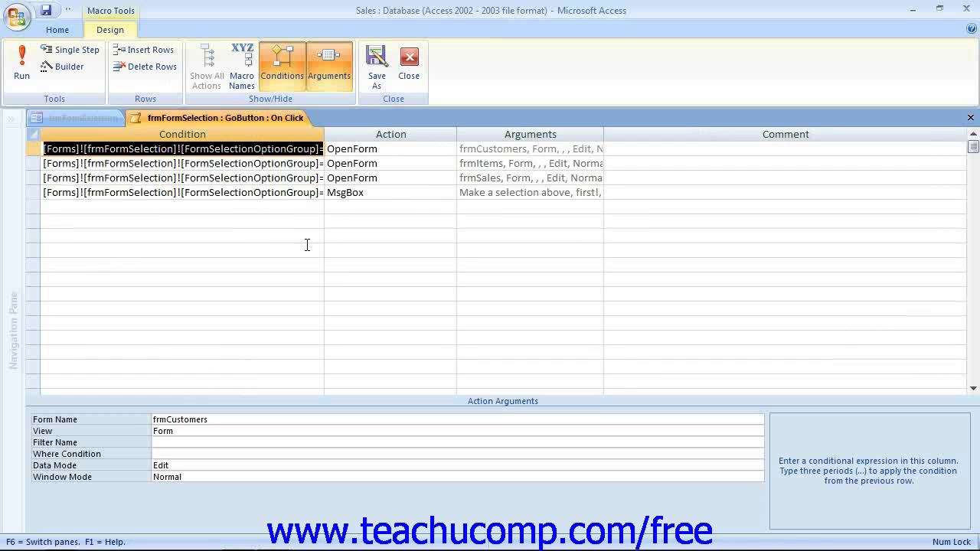
pyautogui.moveTo(325, 134); pyautogui.dragTo(402, 130)
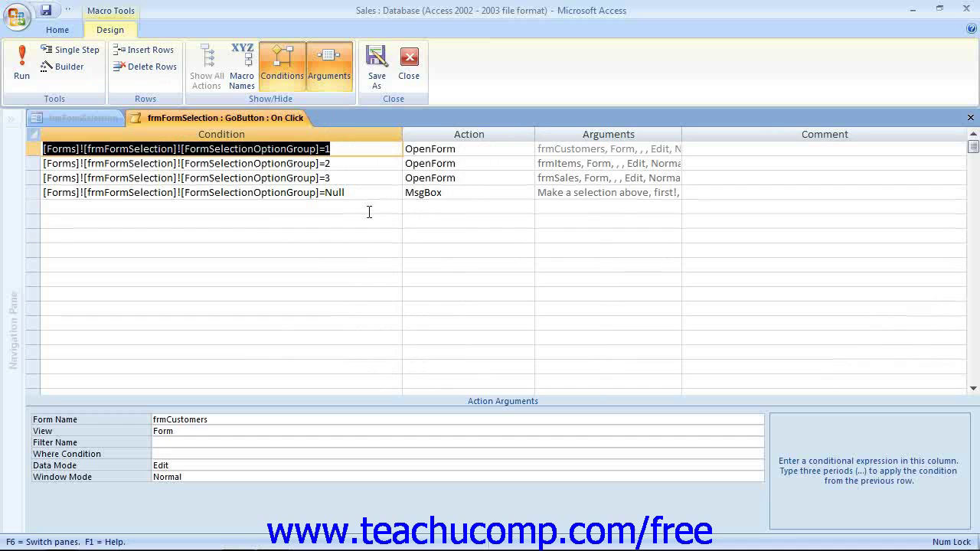
pyautogui.click(456, 152)
pyautogui.click(376, 162)
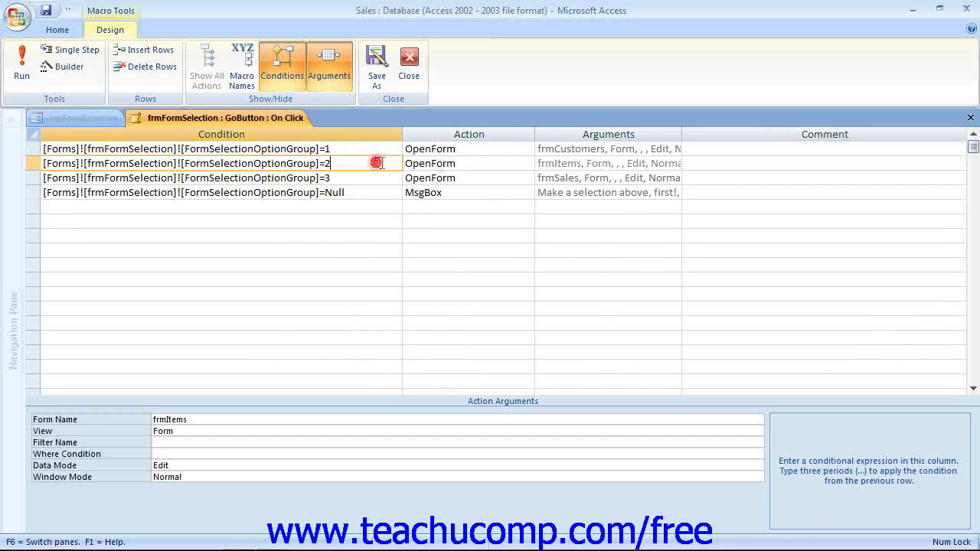
pyautogui.click(464, 165)
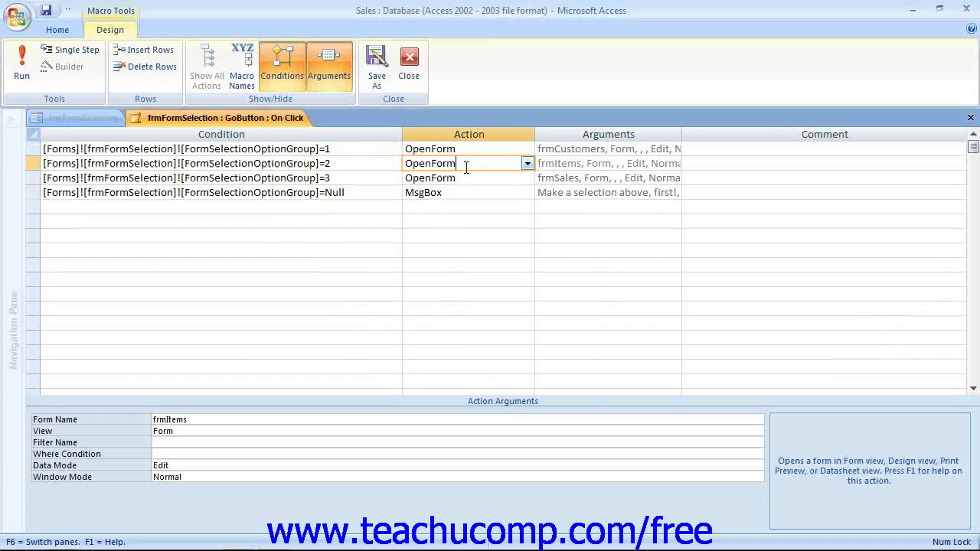
pyautogui.click(346, 148)
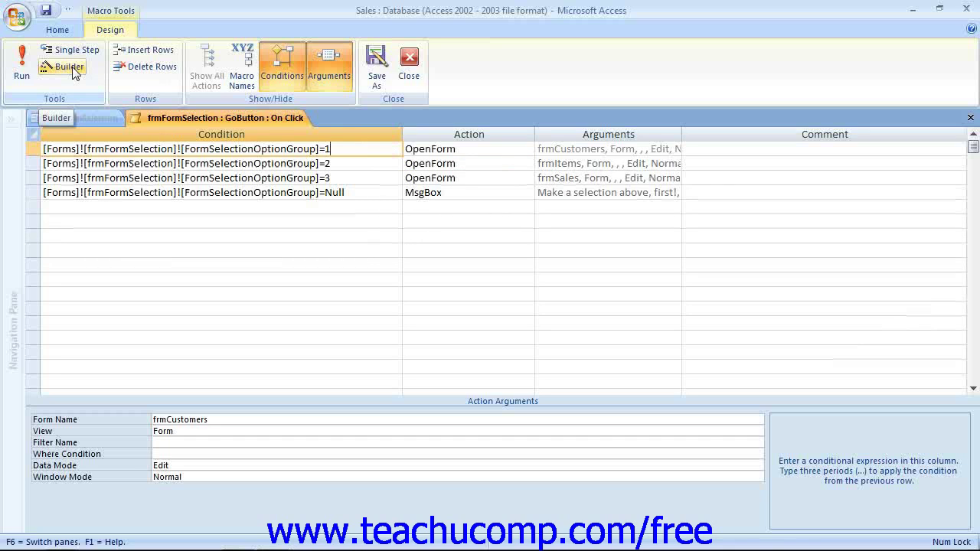
pyautogui.click(69, 67)
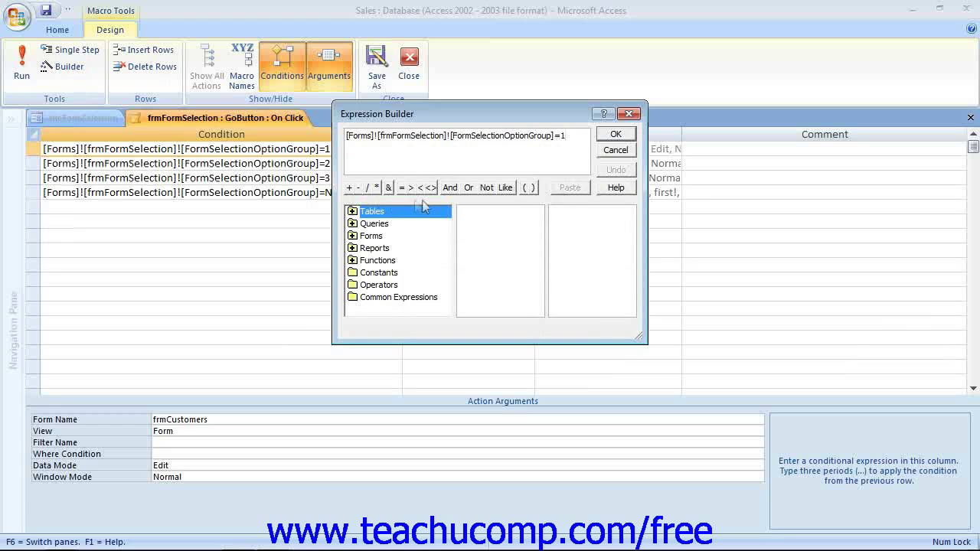
pyautogui.click(355, 238)
pyautogui.click(353, 237)
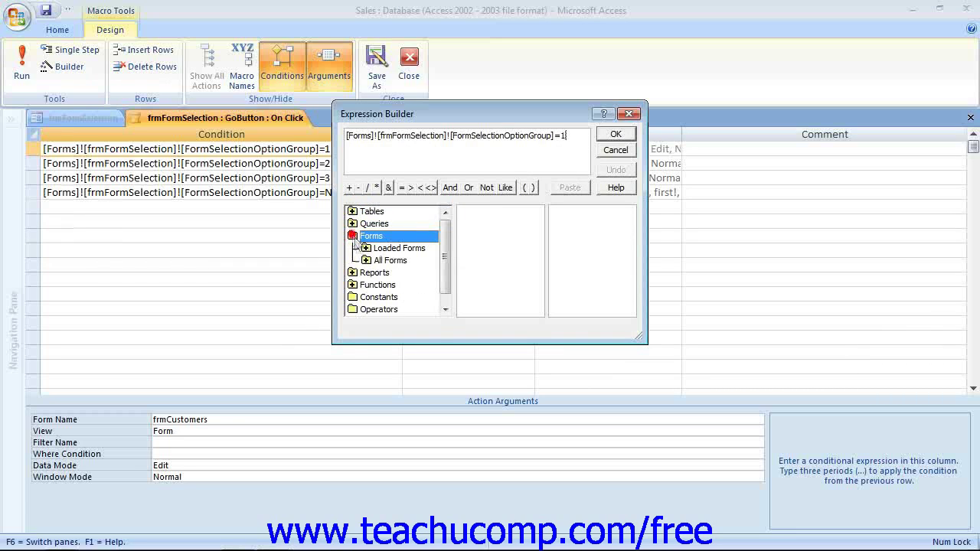
pyautogui.click(367, 249)
pyautogui.click(405, 261)
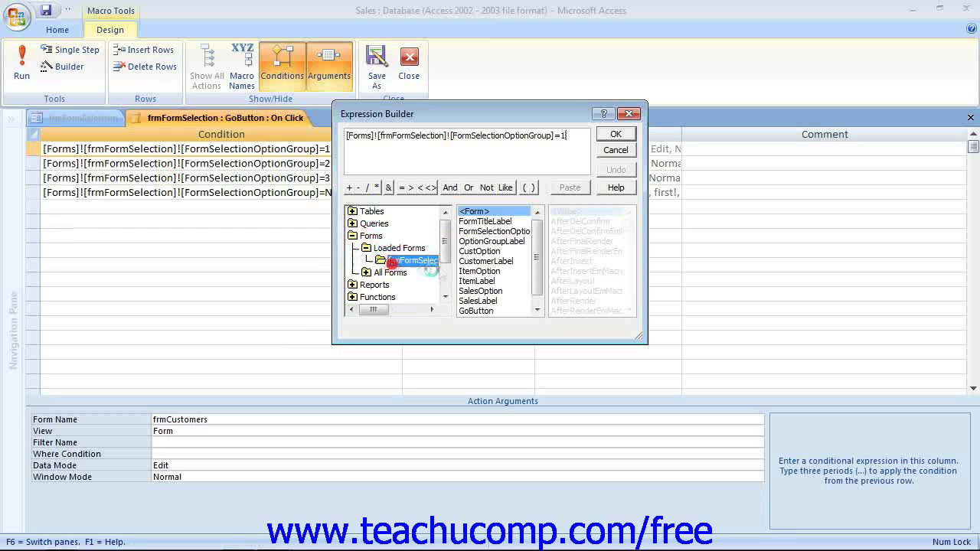
pyautogui.click(502, 231)
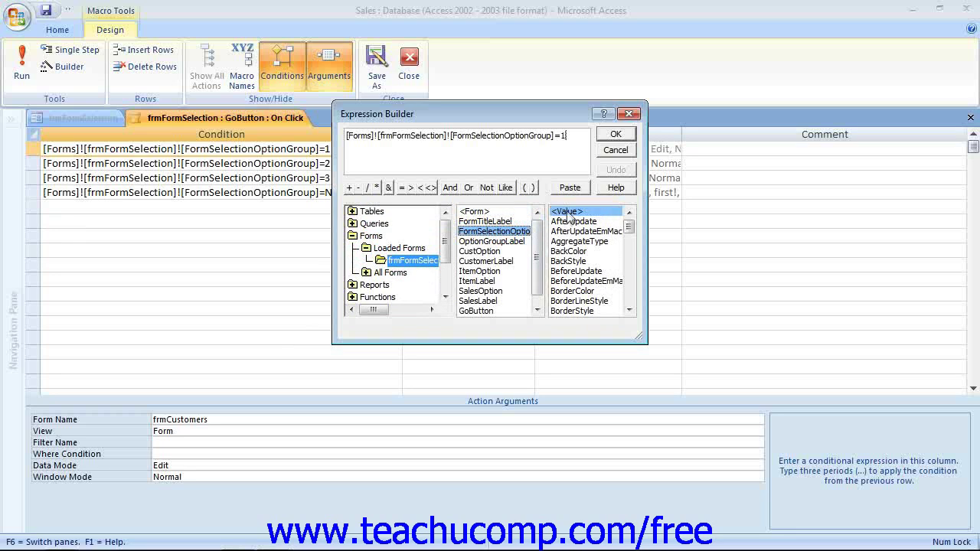
pyautogui.click(567, 211)
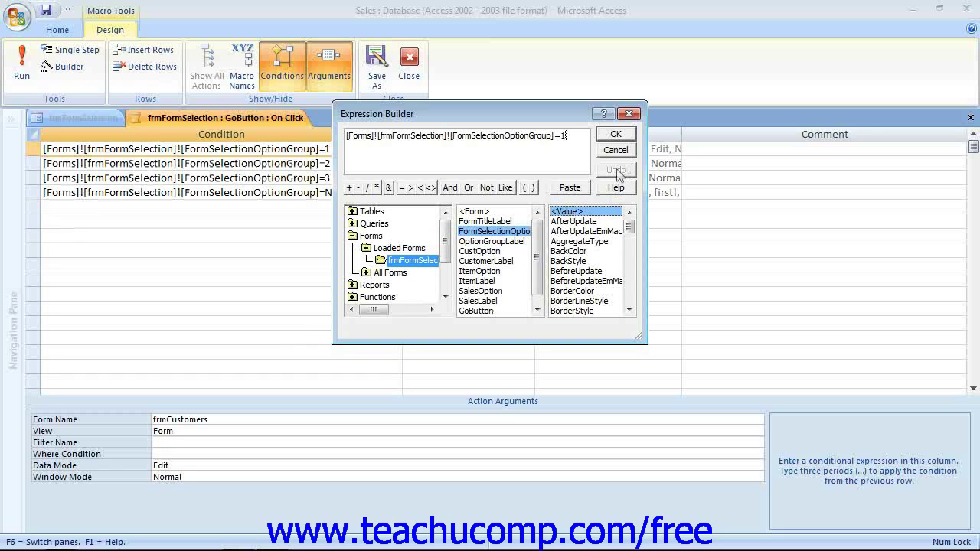
pyautogui.click(616, 135)
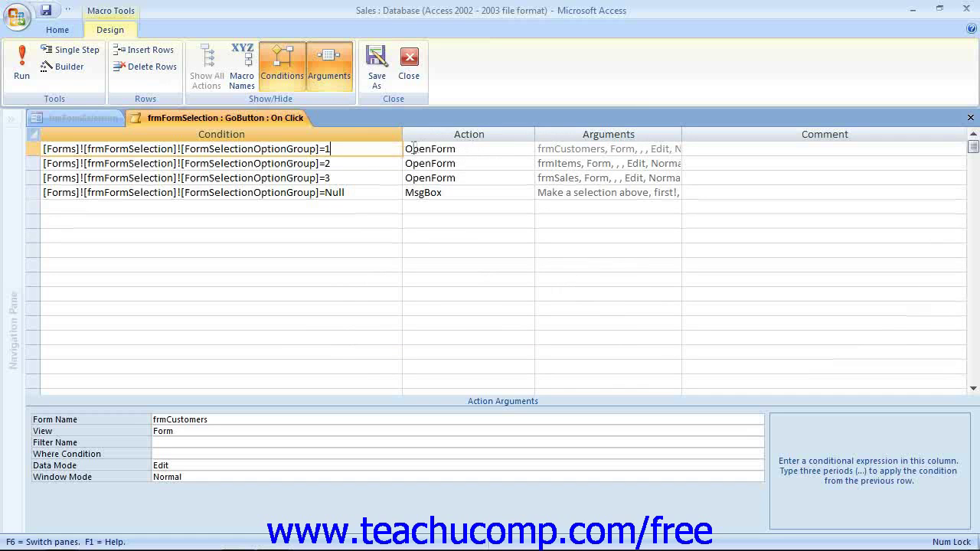
# Close the macro, then verify in Form View that choosing Sales Form and GO! opens frmSales.
pyautogui.click(354, 166)
pyautogui.click(411, 77)
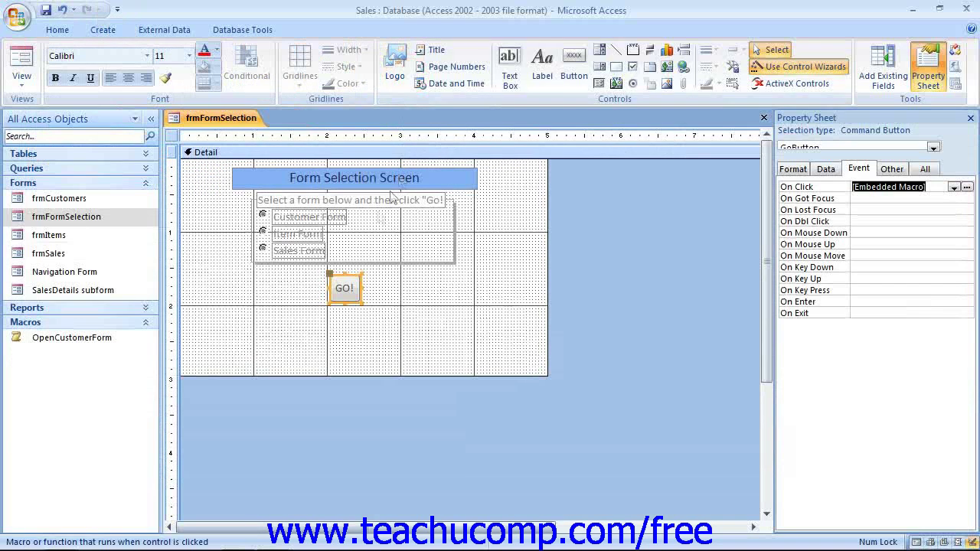
pyautogui.click(23, 46)
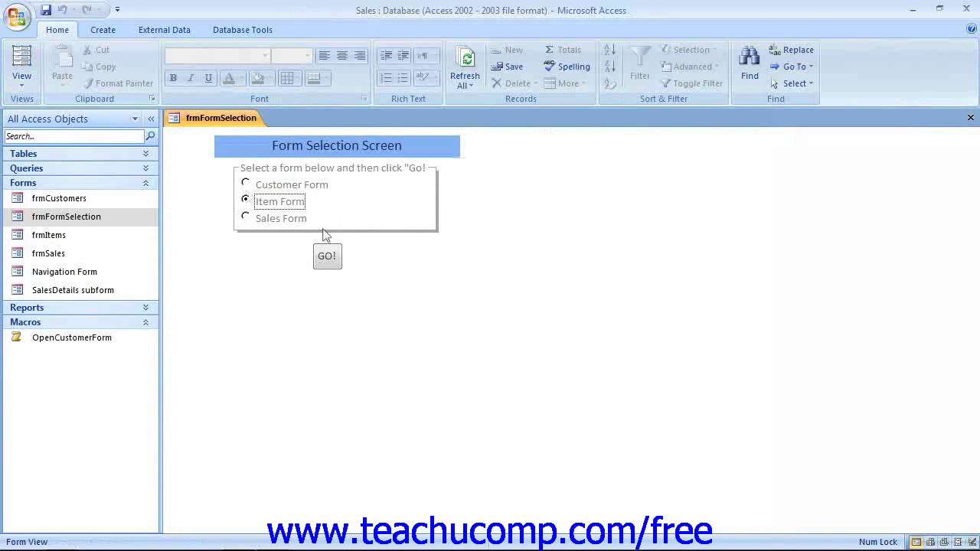
pyautogui.click(327, 257)
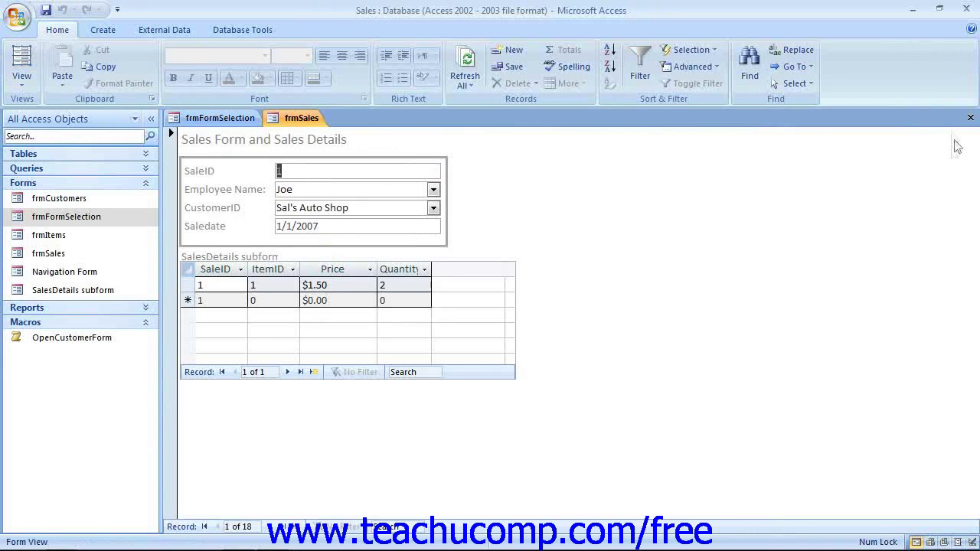
pyautogui.click(971, 118)
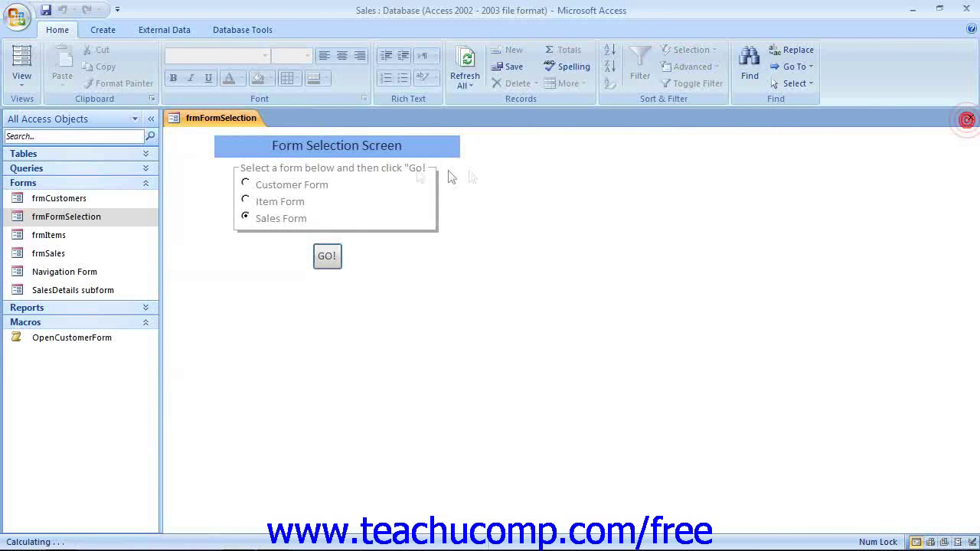
pyautogui.click(22, 76)
pyautogui.click(68, 244)
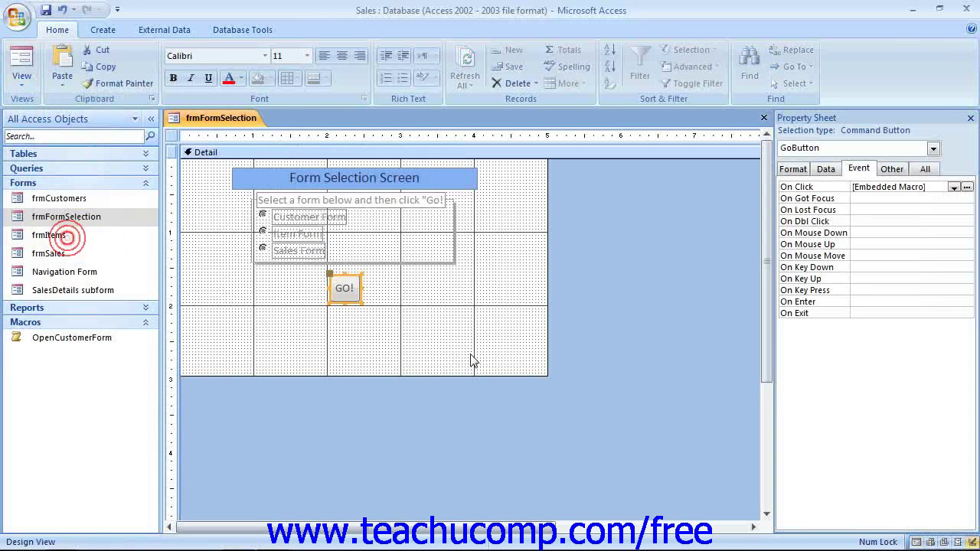